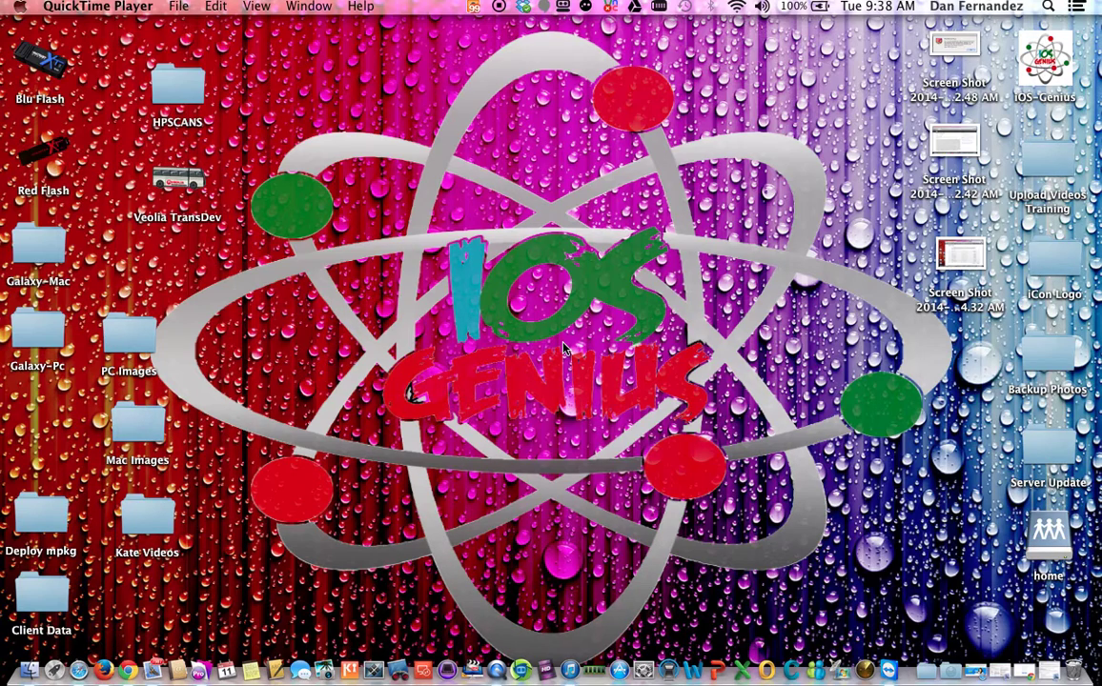
Step: Open a new Firefox window from the Dock icon's context menu
right_click(107, 673)
left_click(185, 526)
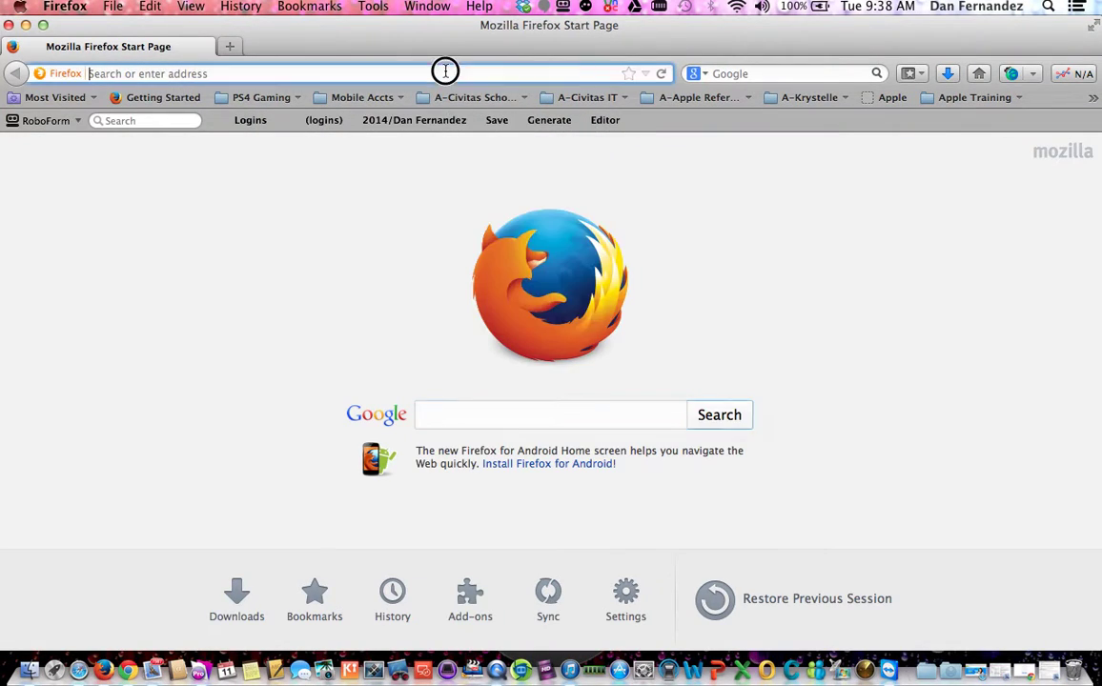
Step: Go to youtube.com and search for 'apple iosgenius'
type("youtube")
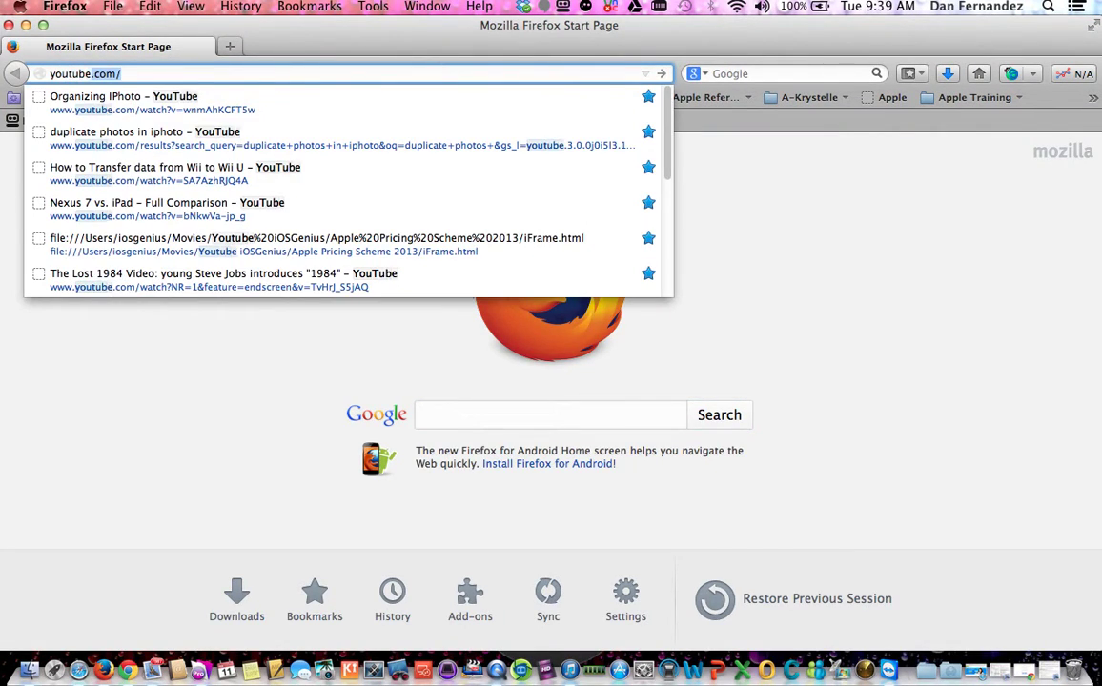
key("Return")
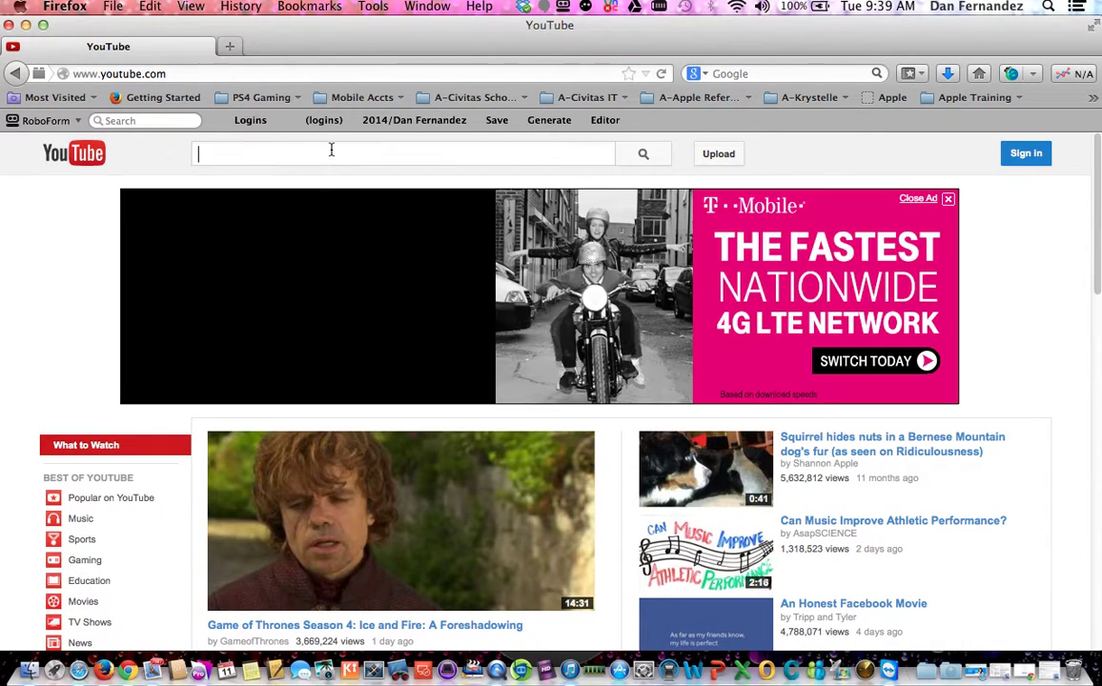
type("apple ios")
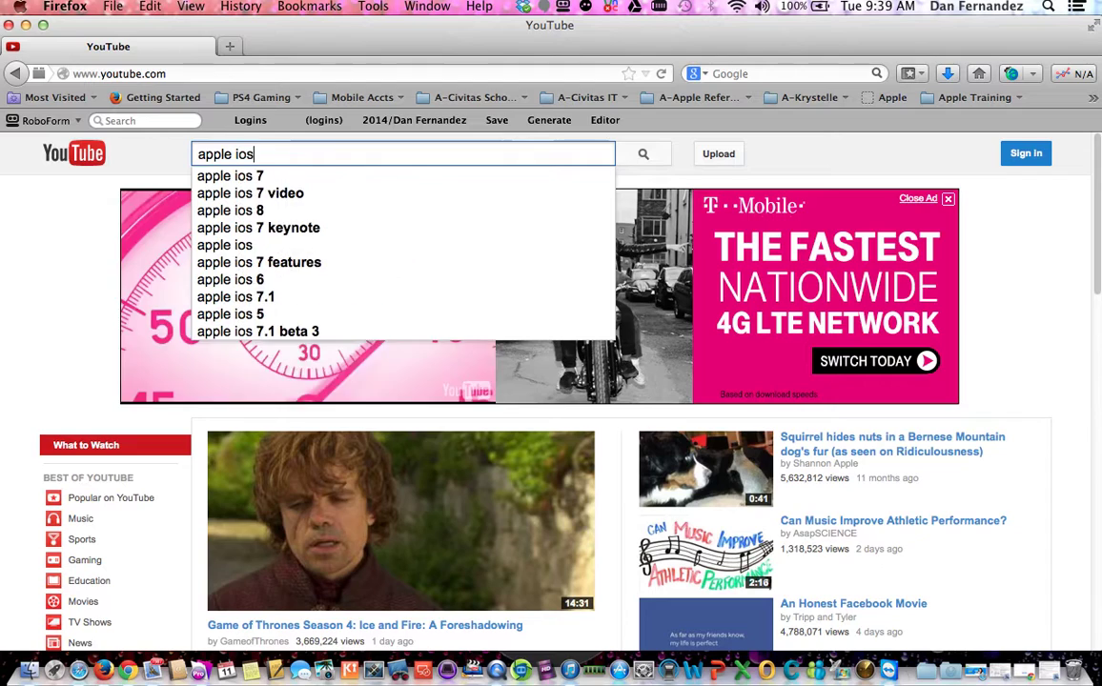
type("genius")
key("Return")
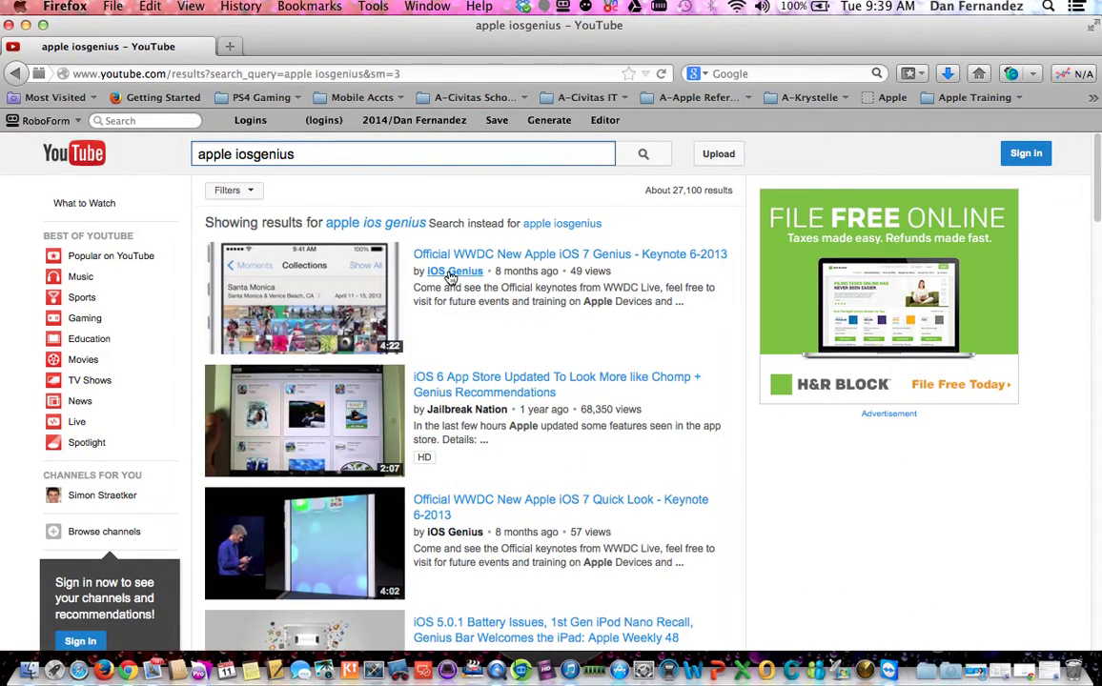
Step: Open the iOS Genius channel from the results and show its Videos tab
mouse_move(446, 278)
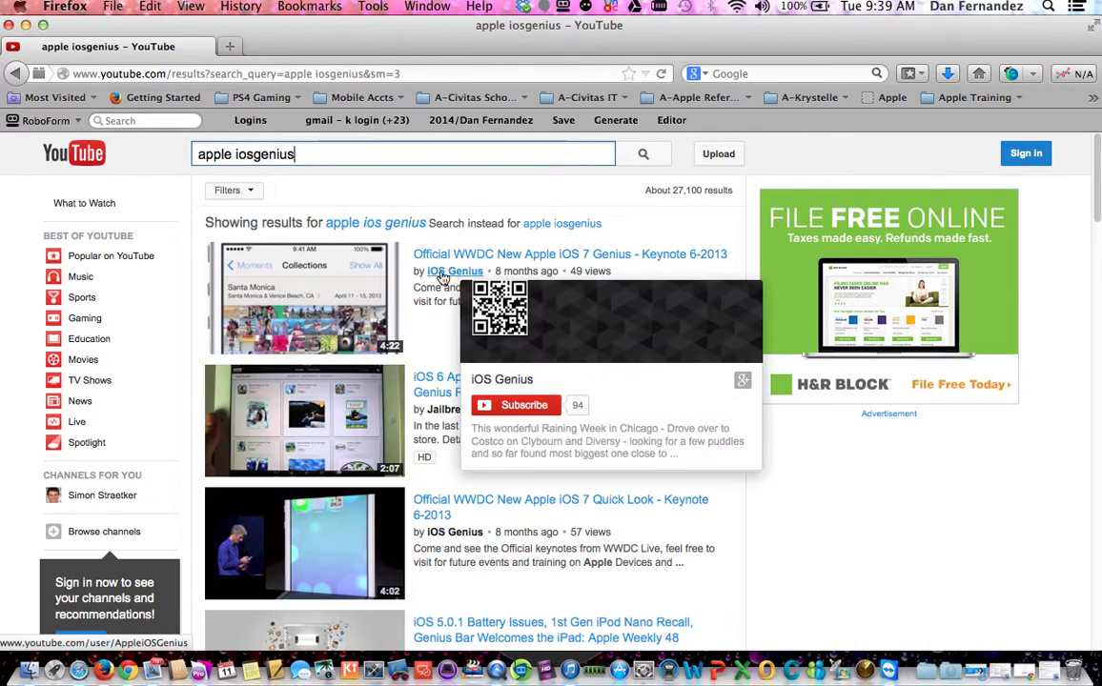
left_click(444, 276)
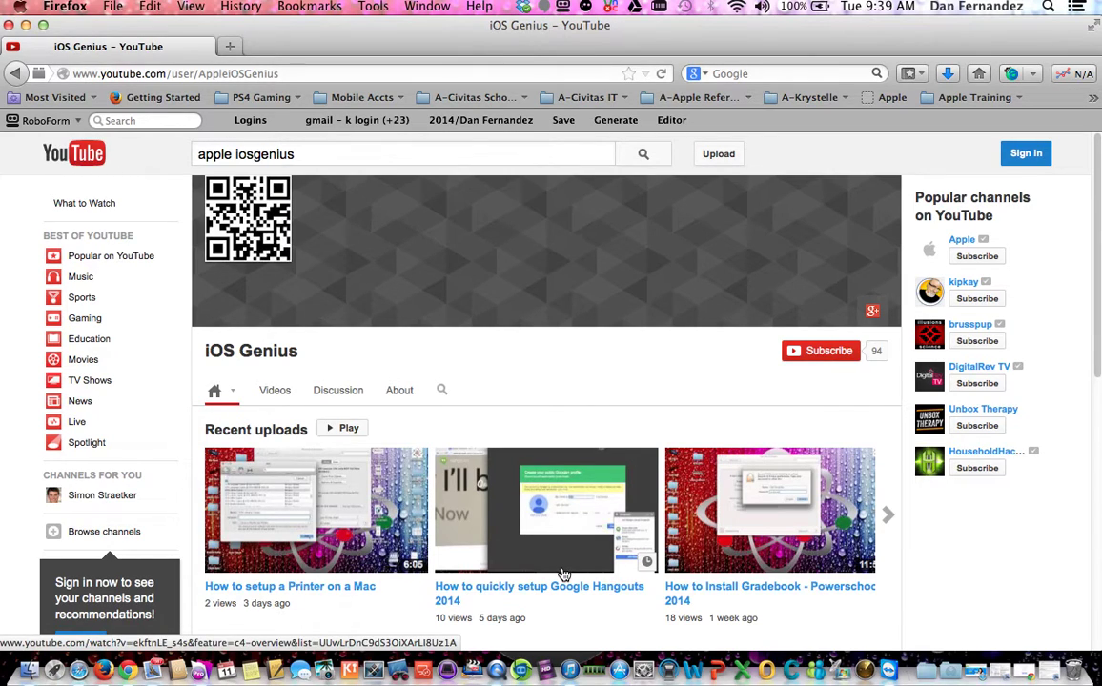
left_click(278, 390)
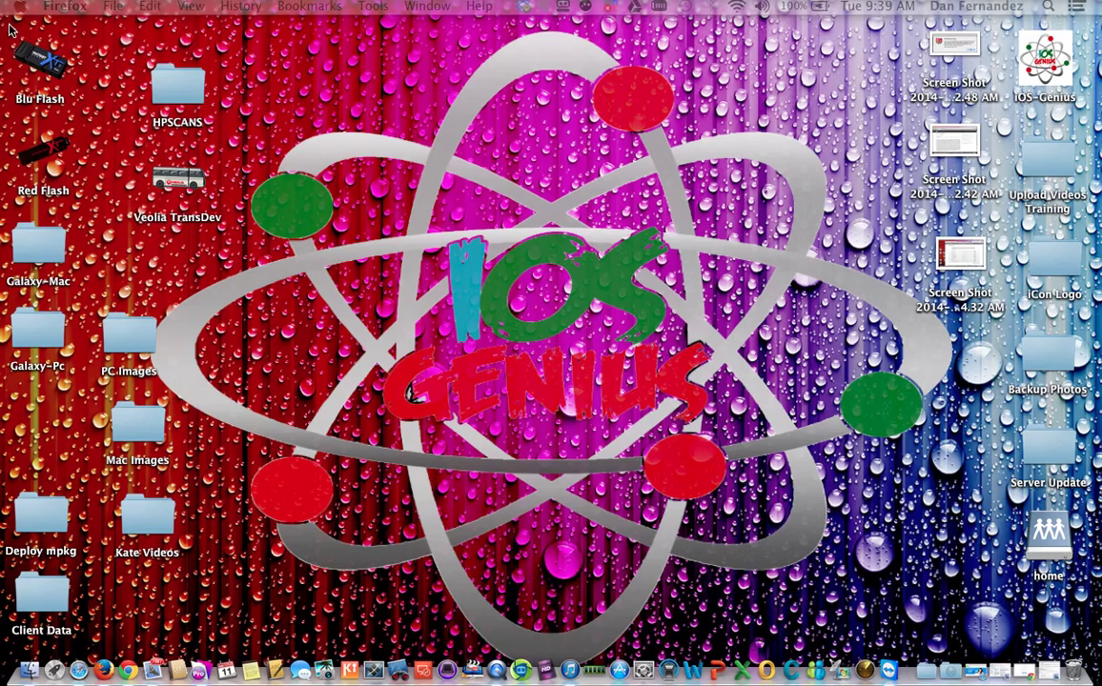
Step: Close Firefox and load gmail.com in Chrome
left_click(9, 25)
left_click(126, 670)
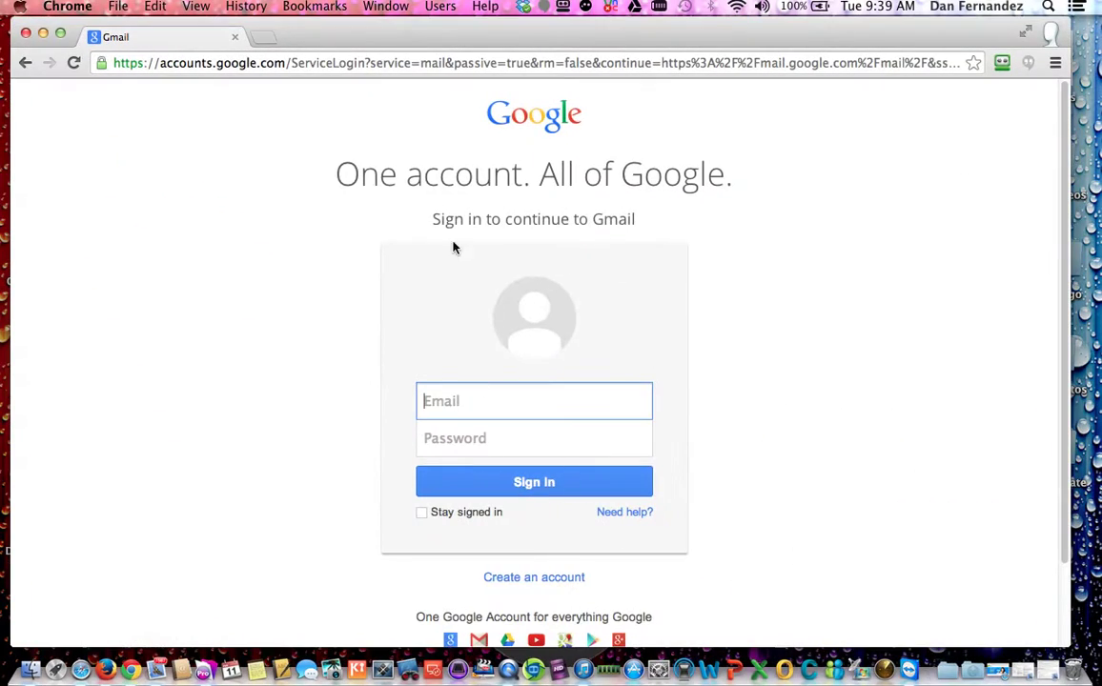
left_click(427, 60)
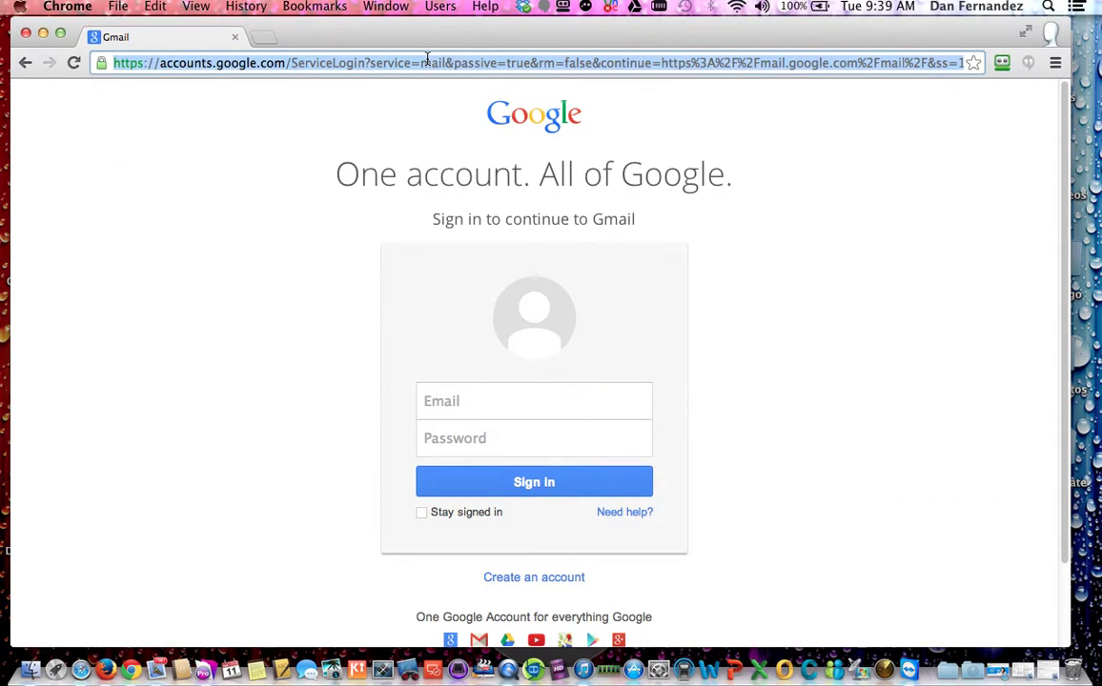
type("gmail.")
key("BackSpace")
key("BackSpace")
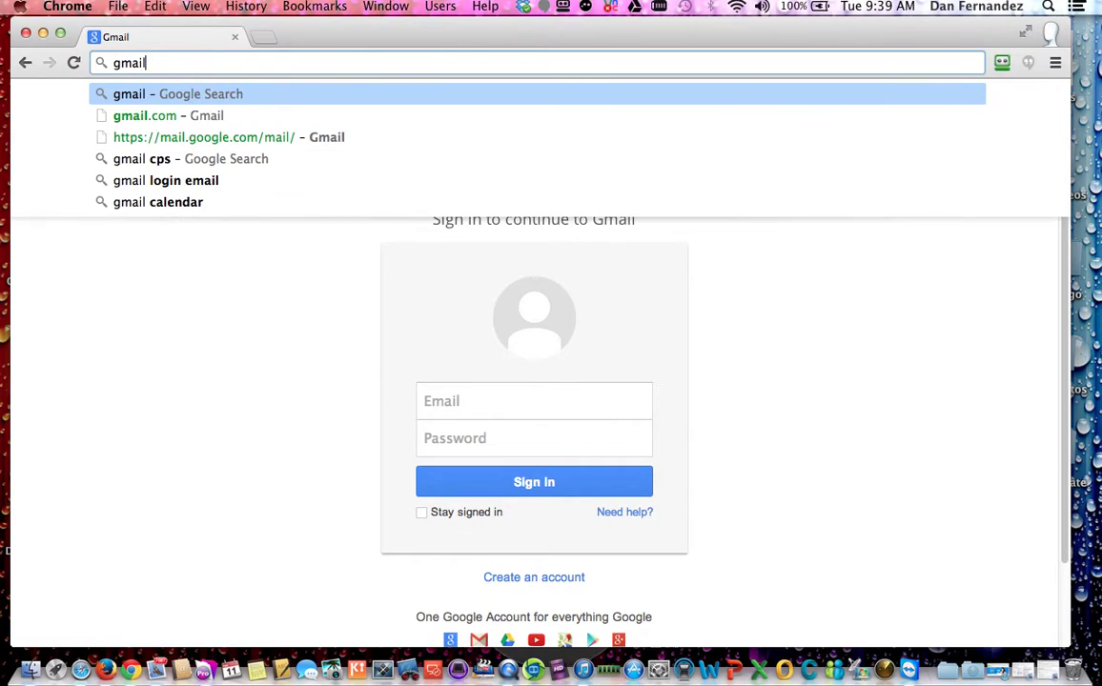
type(".com")
key("Return")
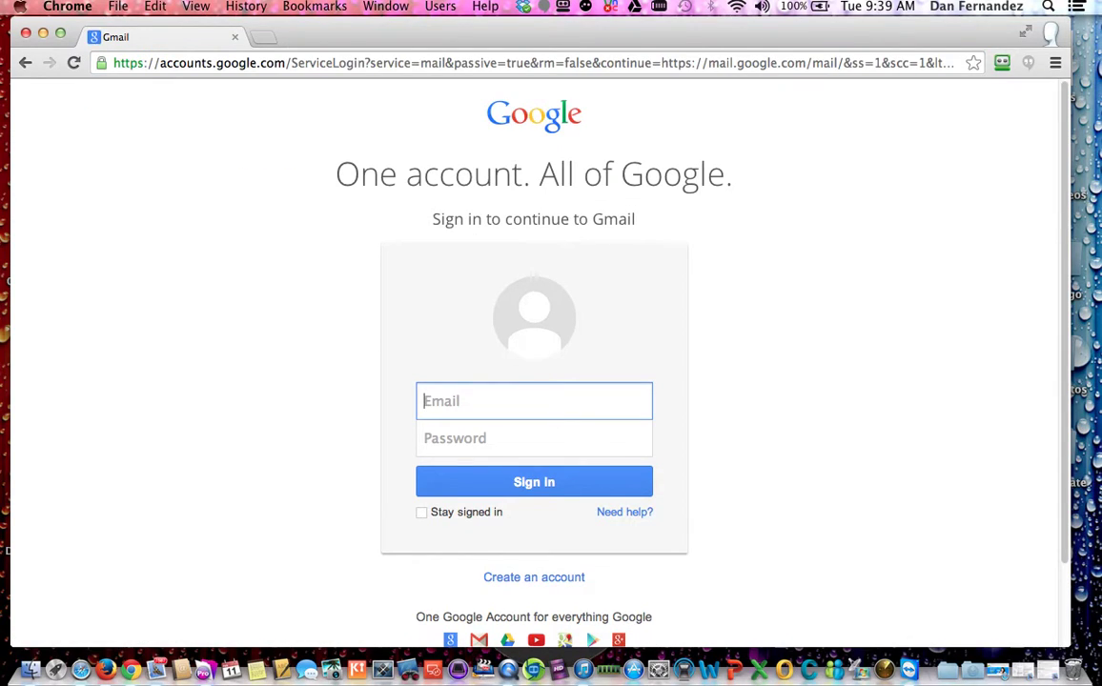
Step: Sign in to Gmail with the saved account e-mail and its password
left_click(467, 400)
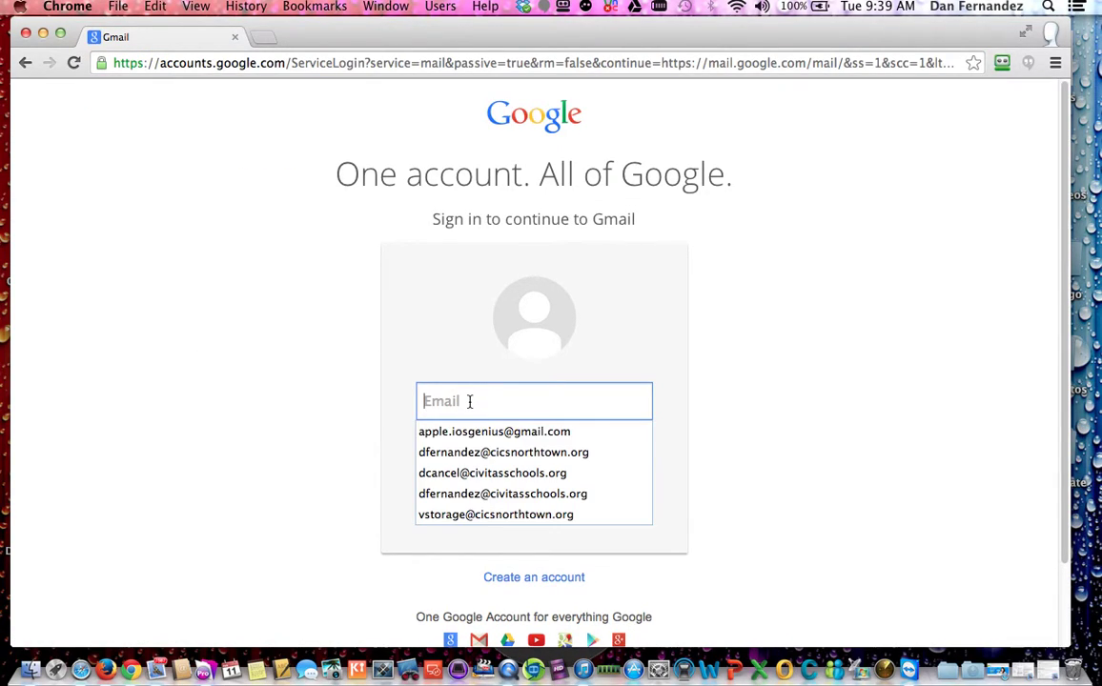
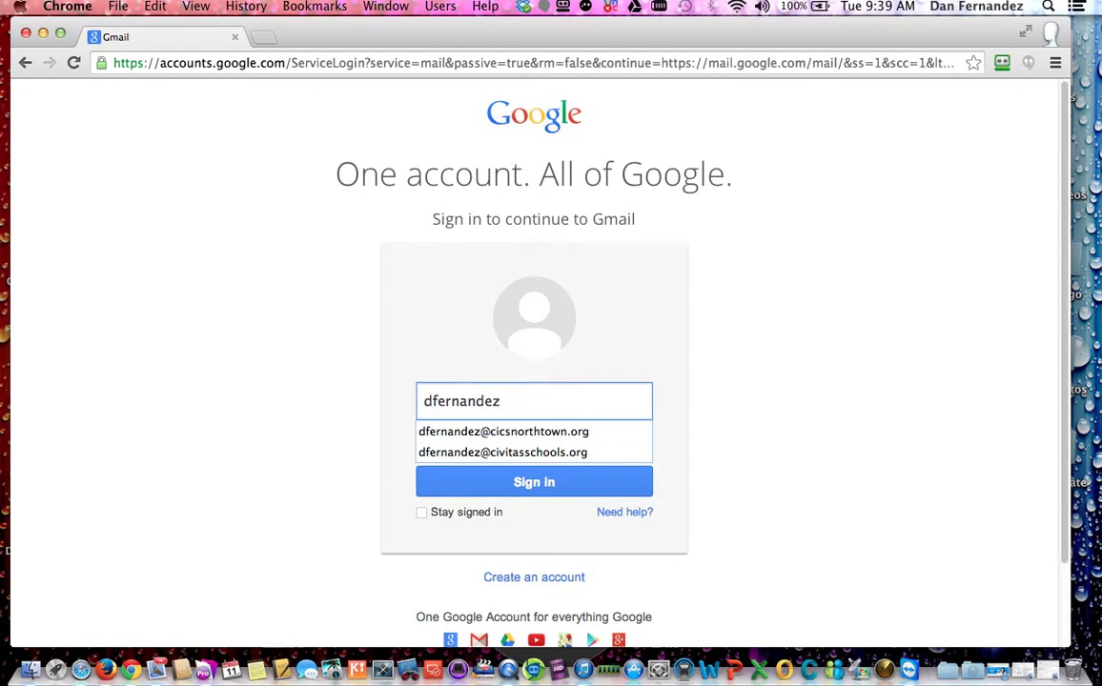
key("Down")
key("Return")
key("Tab")
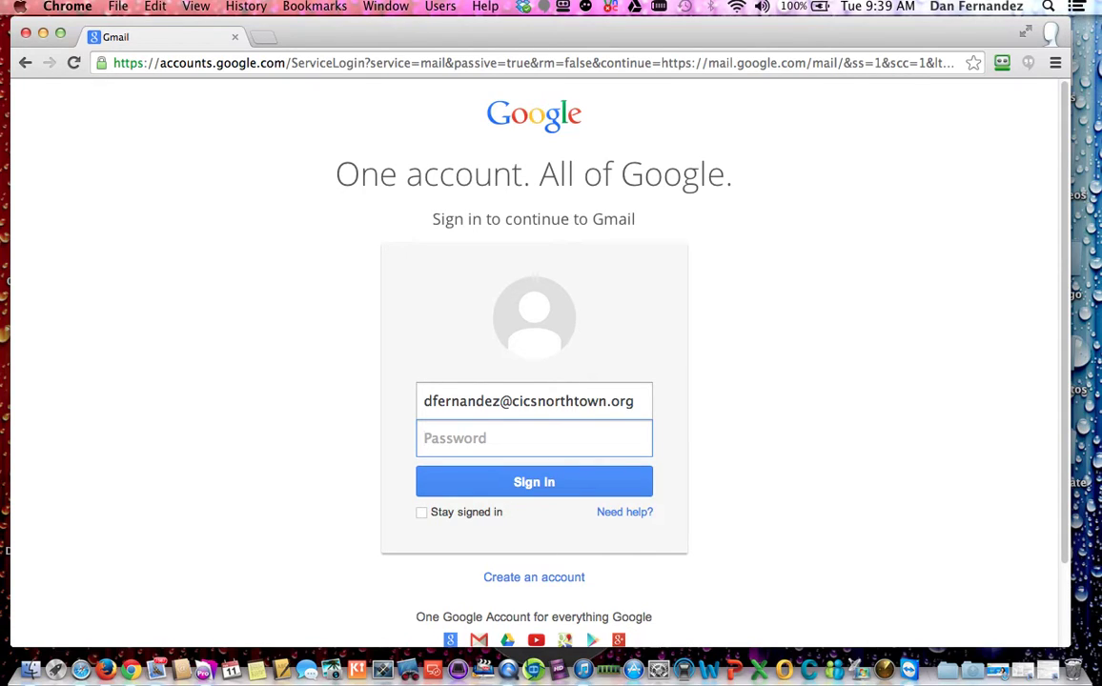
type("•••••••••")
key("Return")
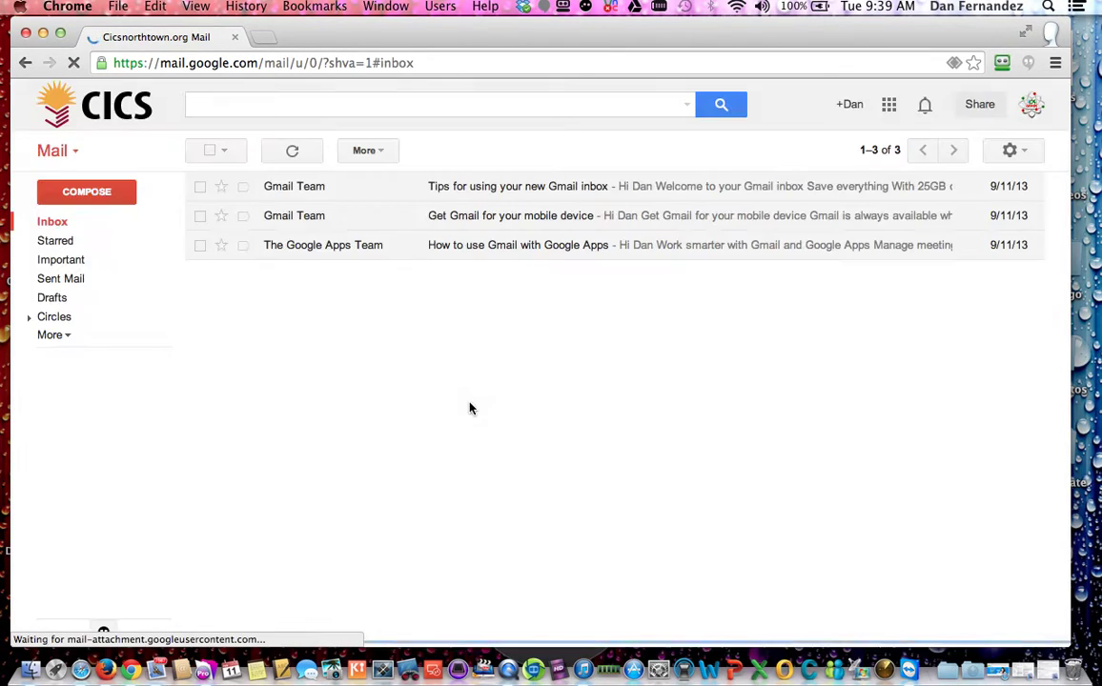
left_click(1028, 153)
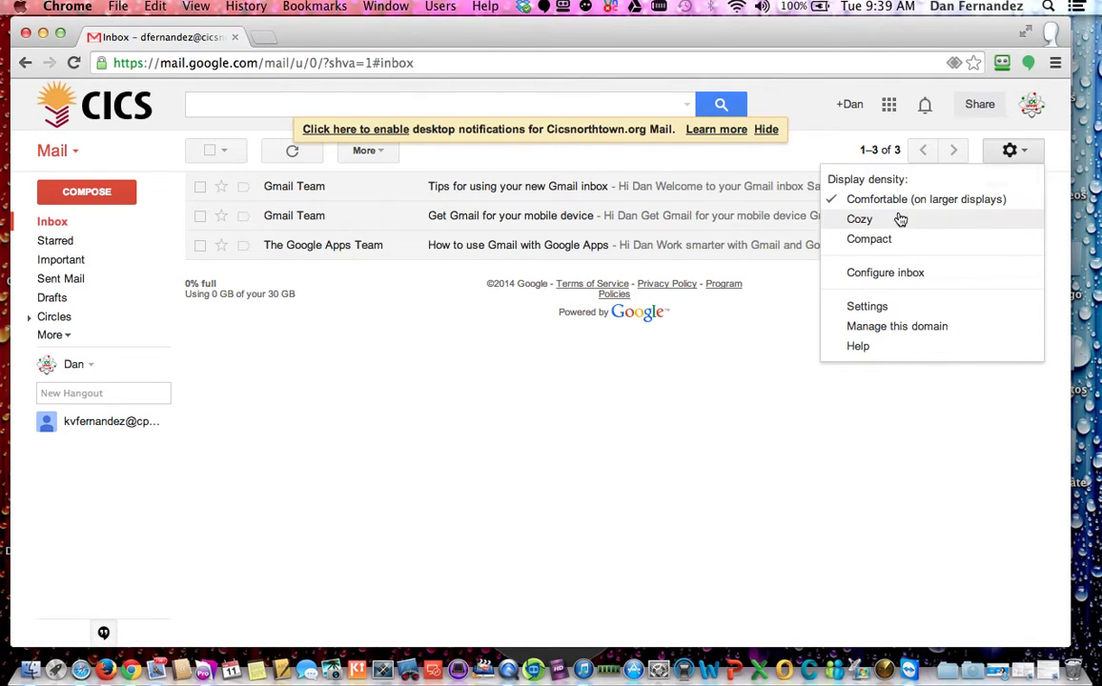
Step: In Settings > General, turn on a custom signature reading 'Signature' and save changes
left_click(866, 308)
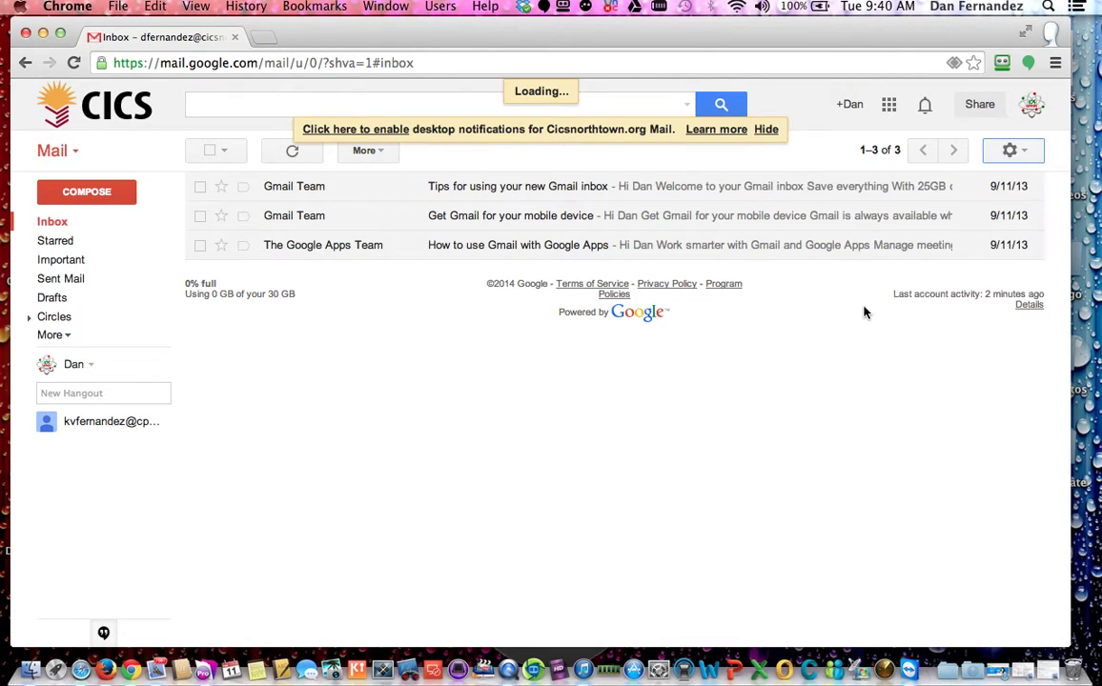
scroll(805, 438, "down", 2)
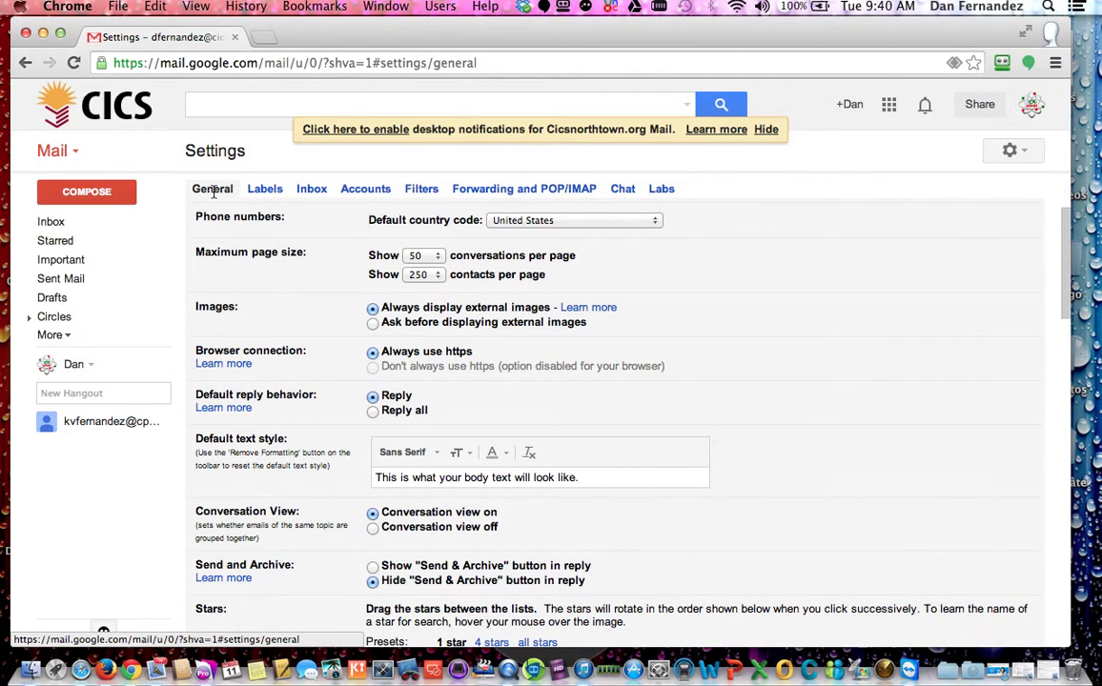
scroll(774, 463, "down", 10)
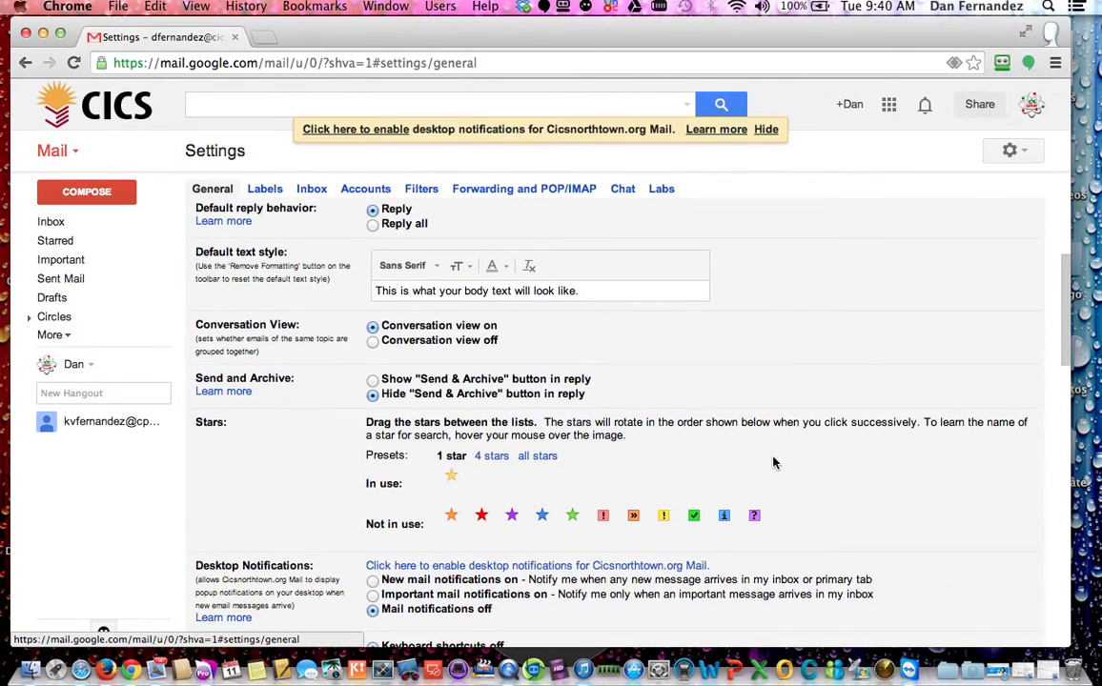
scroll(773, 464, "down", 10)
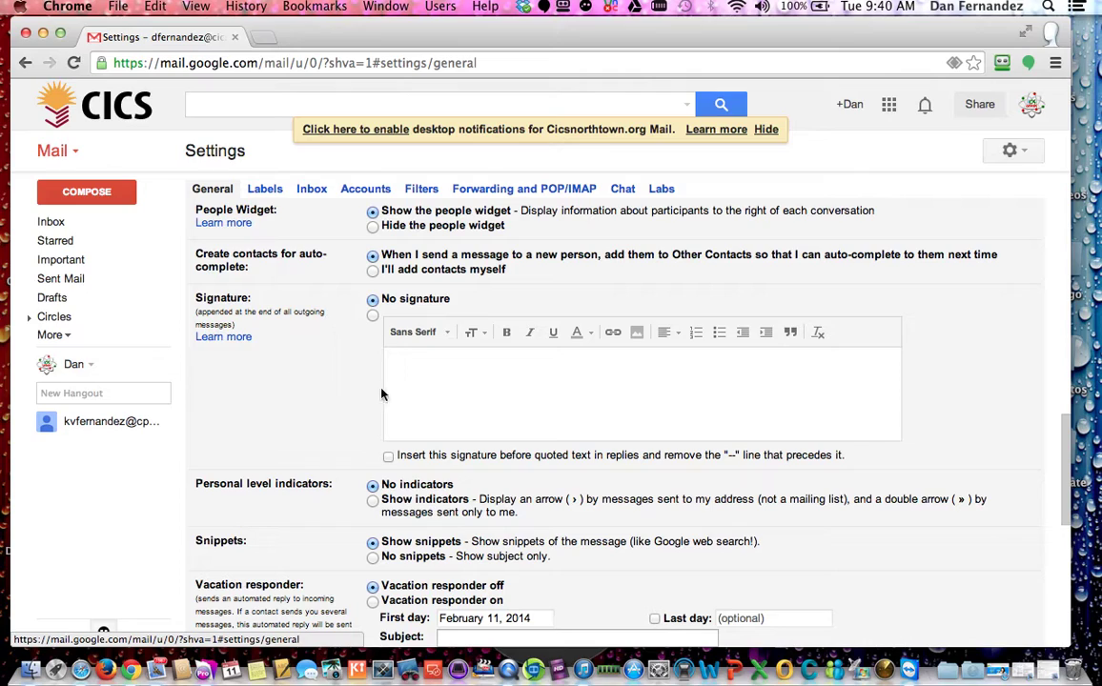
left_click(480, 385)
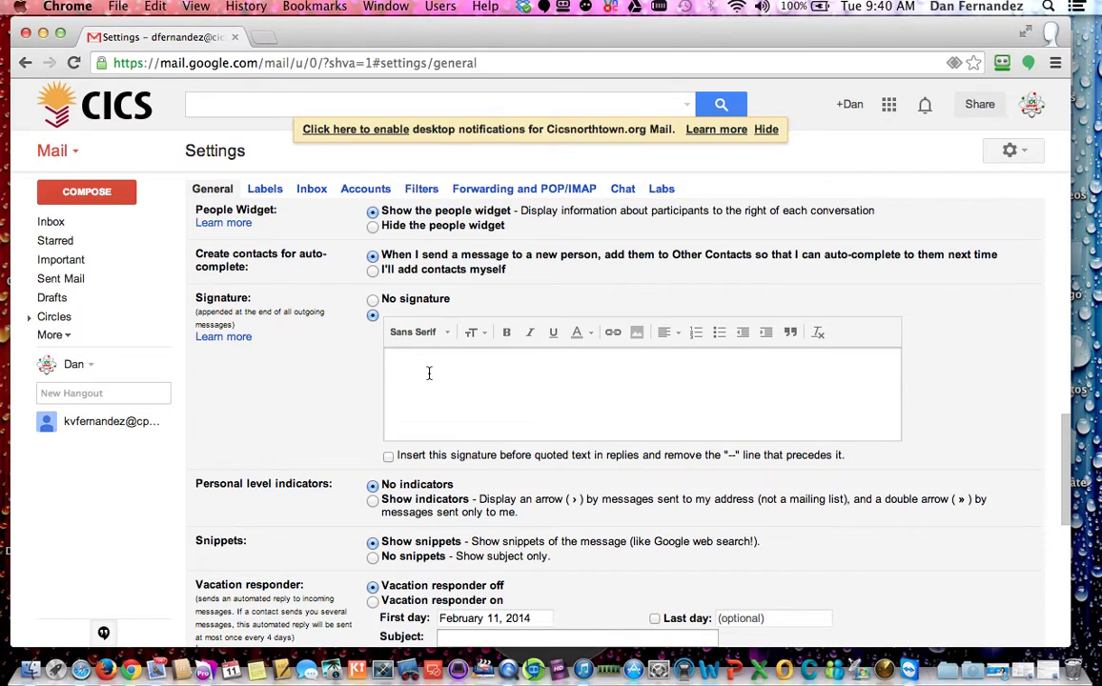
type("sIGNATUR")
key("BackSpace")
key("BackSpace")
key("BackSpace")
key("BackSpace")
key("BackSpace")
key("BackSpace")
type("ignature")
scroll(989, 391, "down", 10)
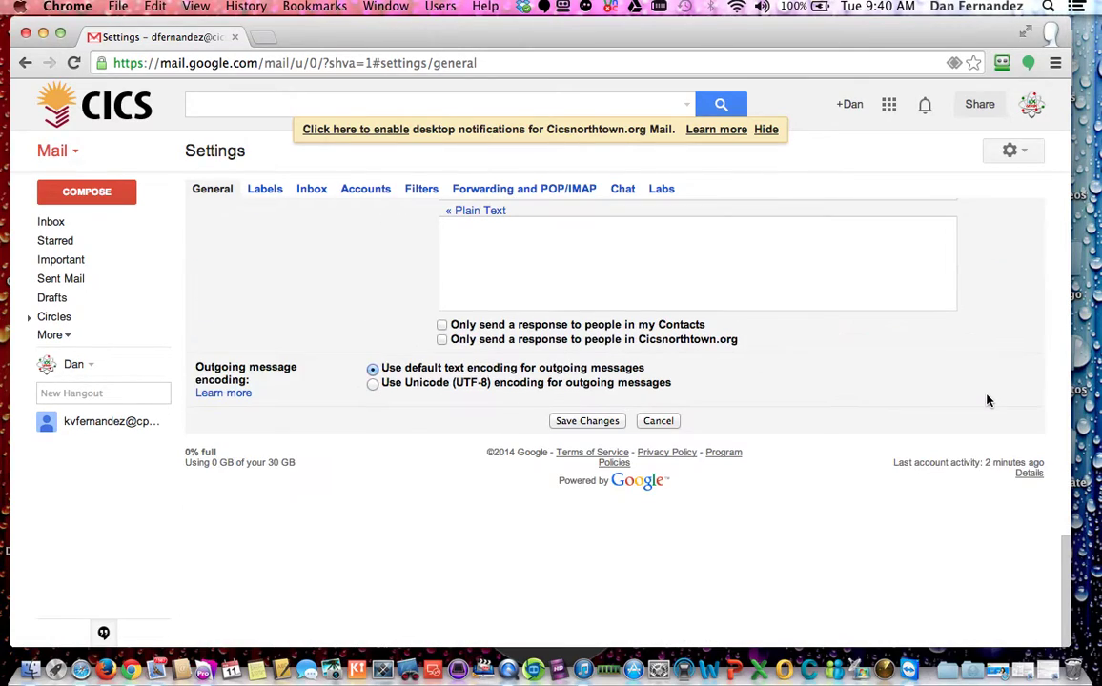
left_click(587, 422)
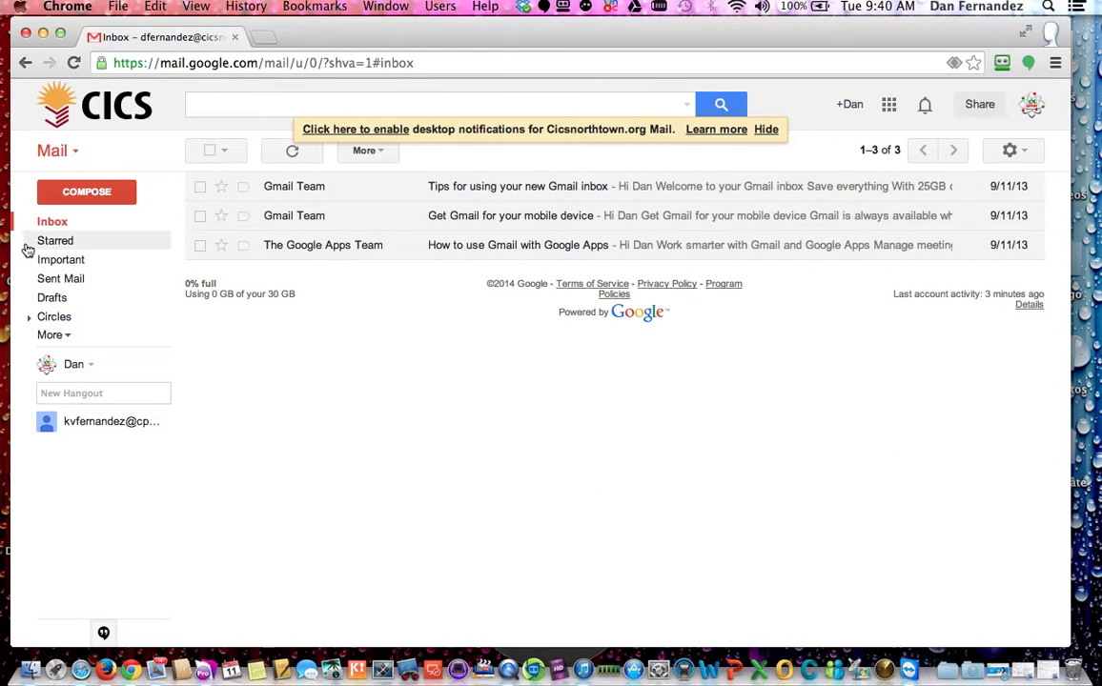
Step: Compose a new message to confirm the 'Signature' signature appears, then discard it
left_click(90, 192)
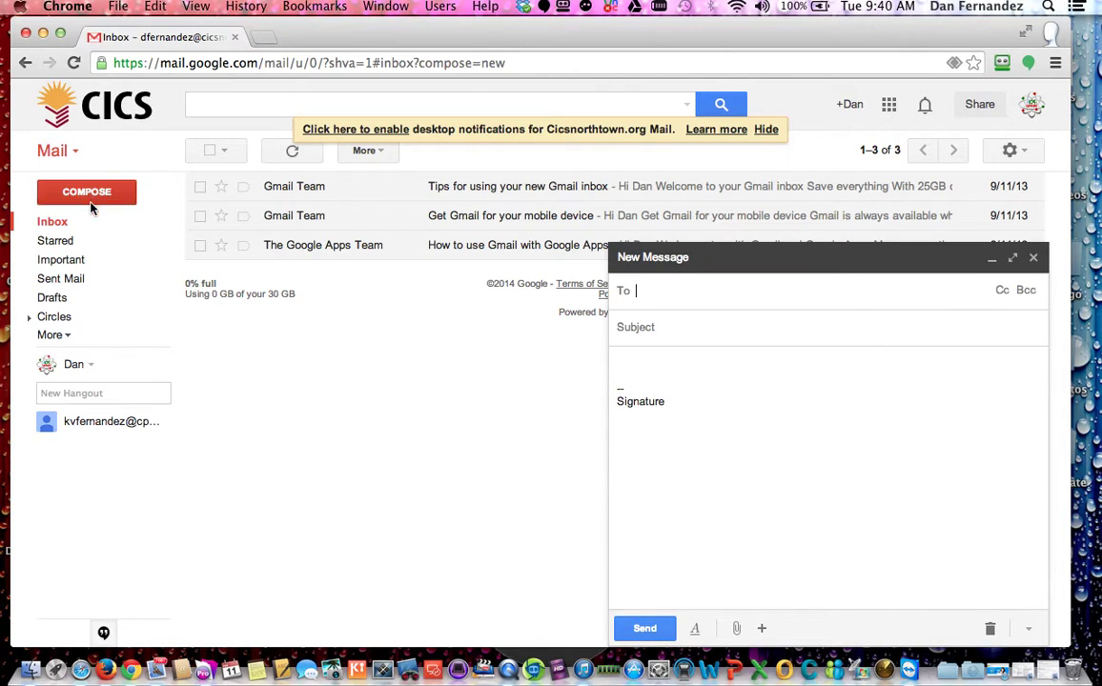
mouse_move(626, 373)
left_mouse_down()
mouse_move(703, 399)
mouse_move(683, 382)
mouse_move(610, 386)
mouse_move(706, 401)
mouse_move(679, 398)
mouse_move(691, 415)
left_mouse_up()
left_click(696, 519)
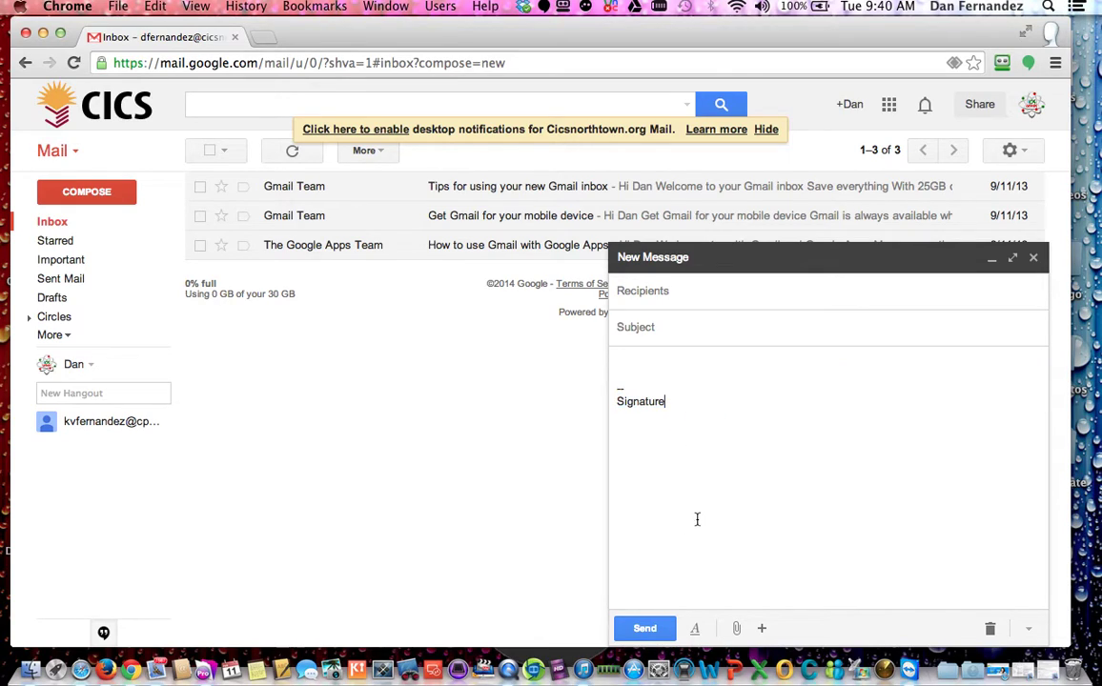
left_click(1033, 257)
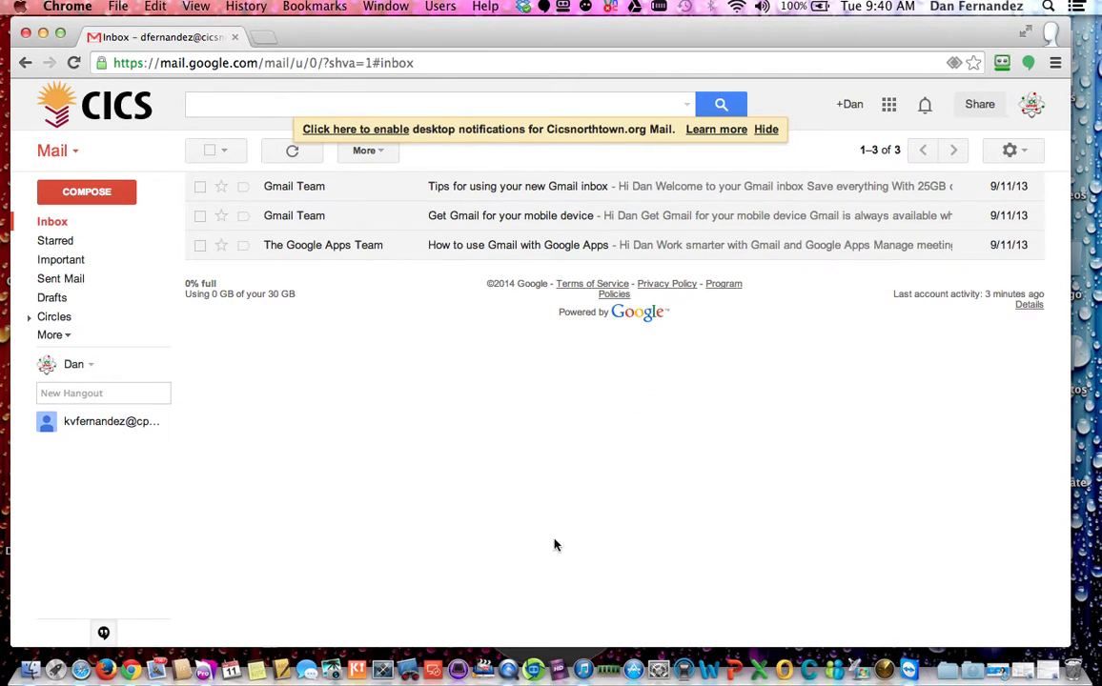
left_click(1017, 151)
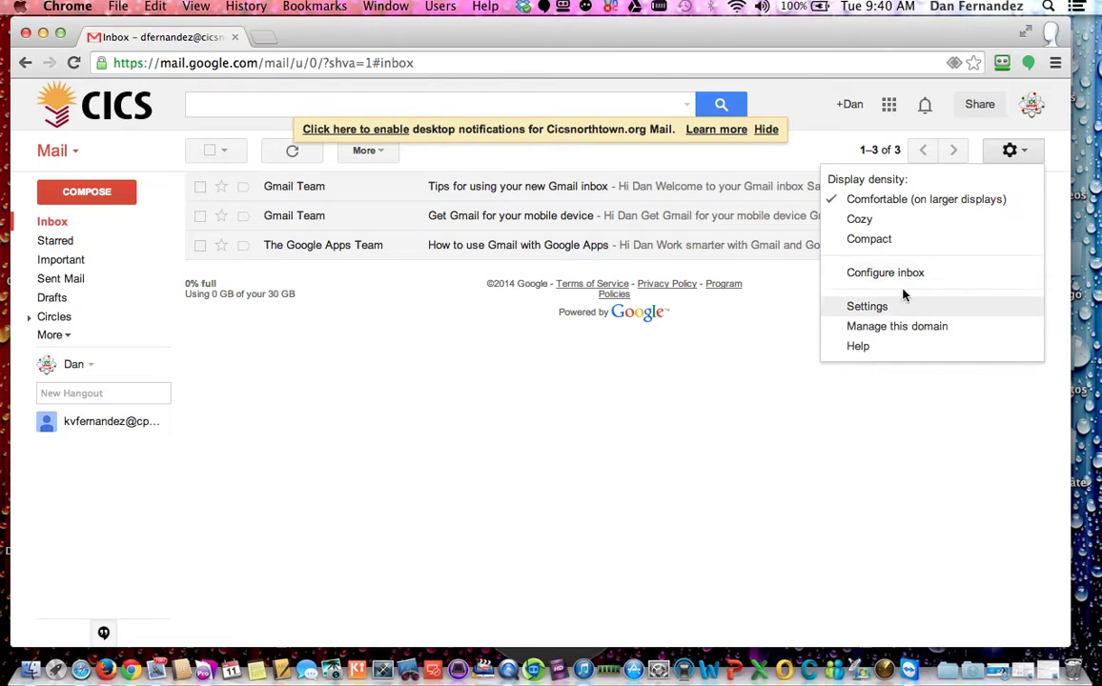
Step: Sign out of the first account and start entering the second account's e-mail
left_click(1030, 106)
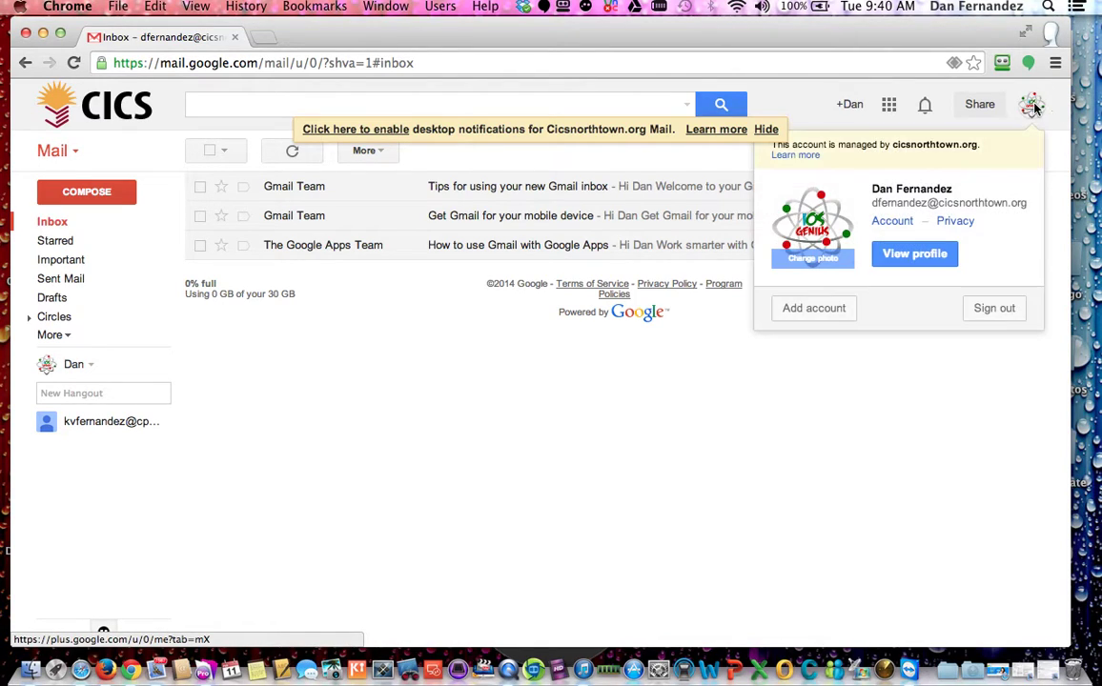
left_click(994, 308)
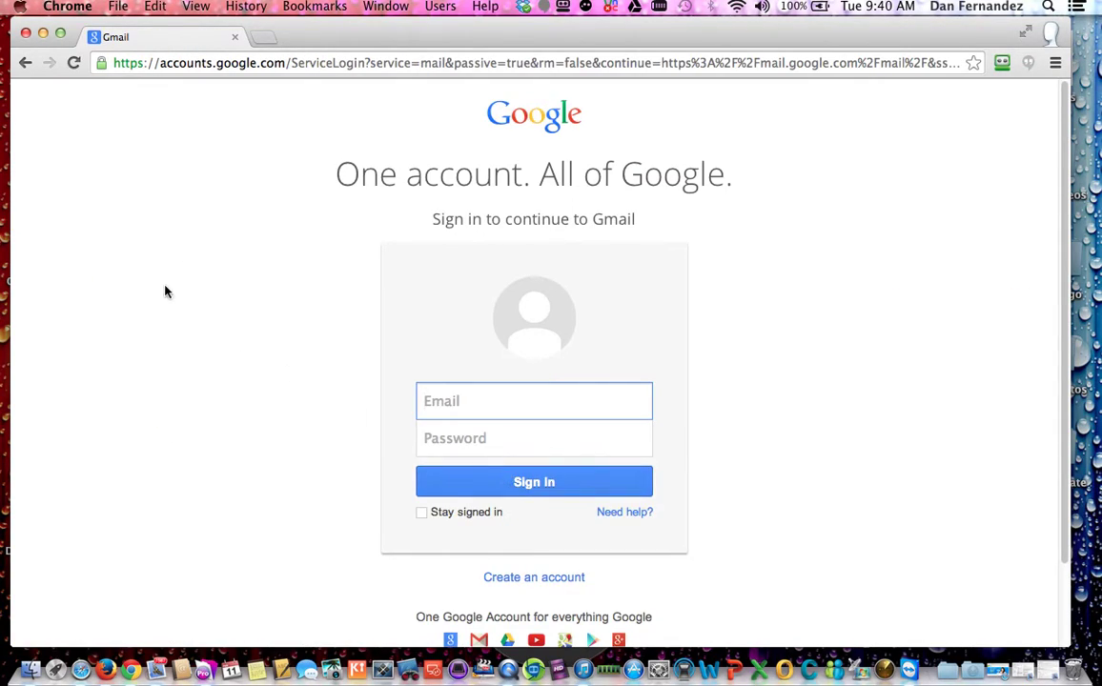
left_click(477, 412)
type("a")
key("BackSpace")
type("a")
key("BackSpace")
type("A")
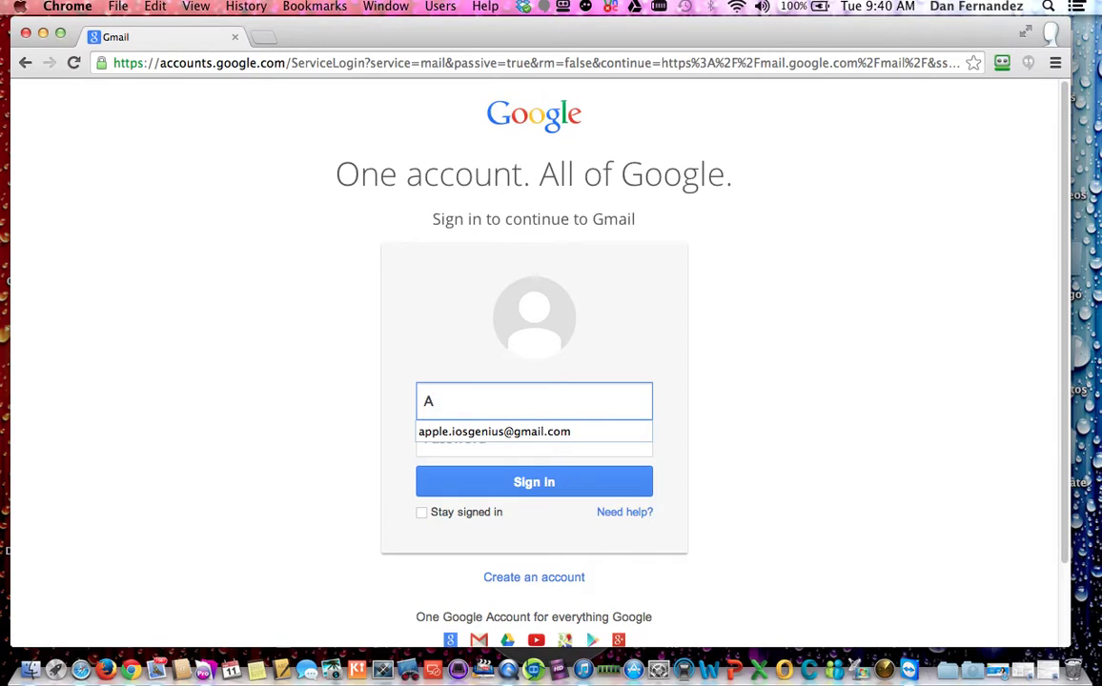
type("pple")
Step: Pick the saved address, enter the password, sign in, and dismiss RoboForm's save bar
key("Down")
key("Tab")
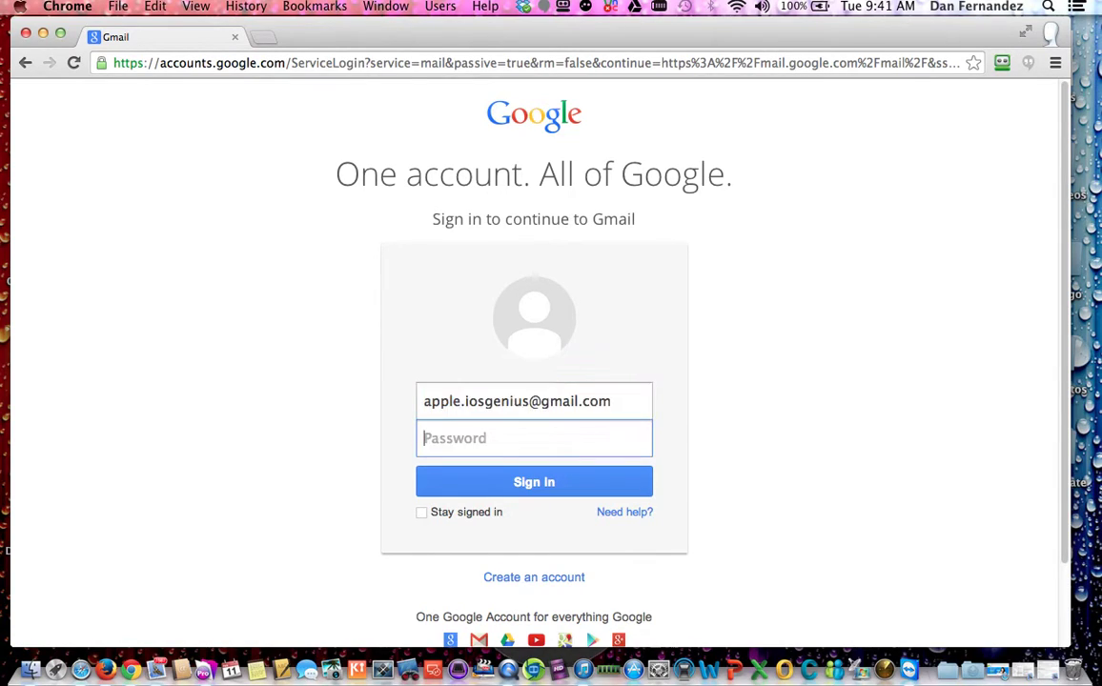
type("•")
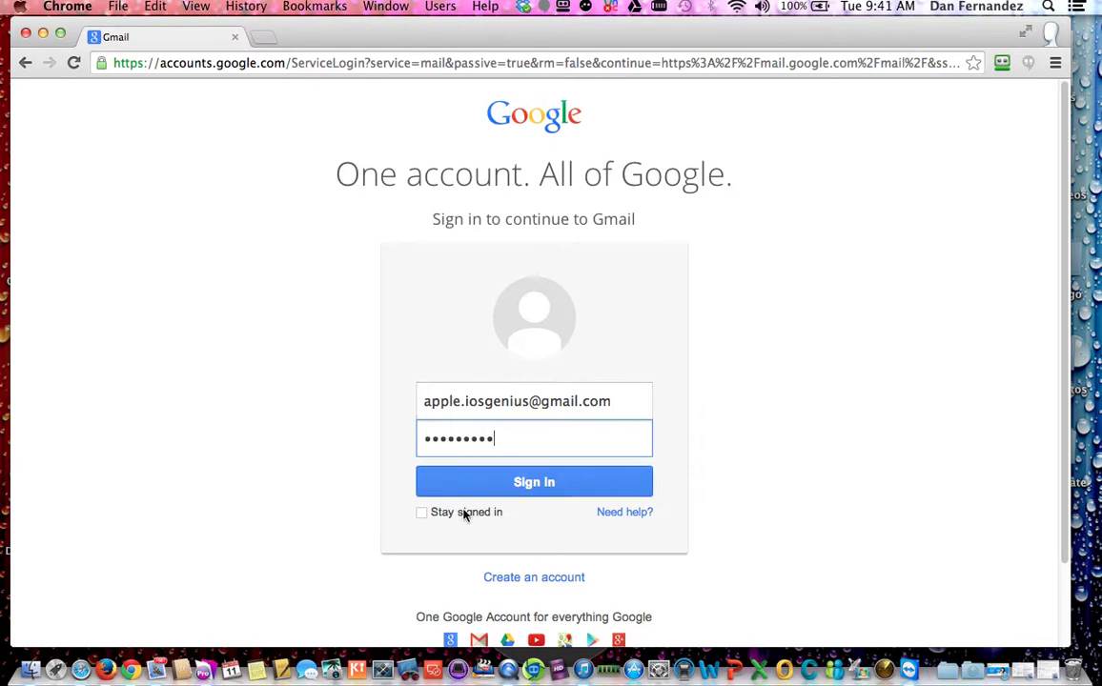
left_click(533, 482)
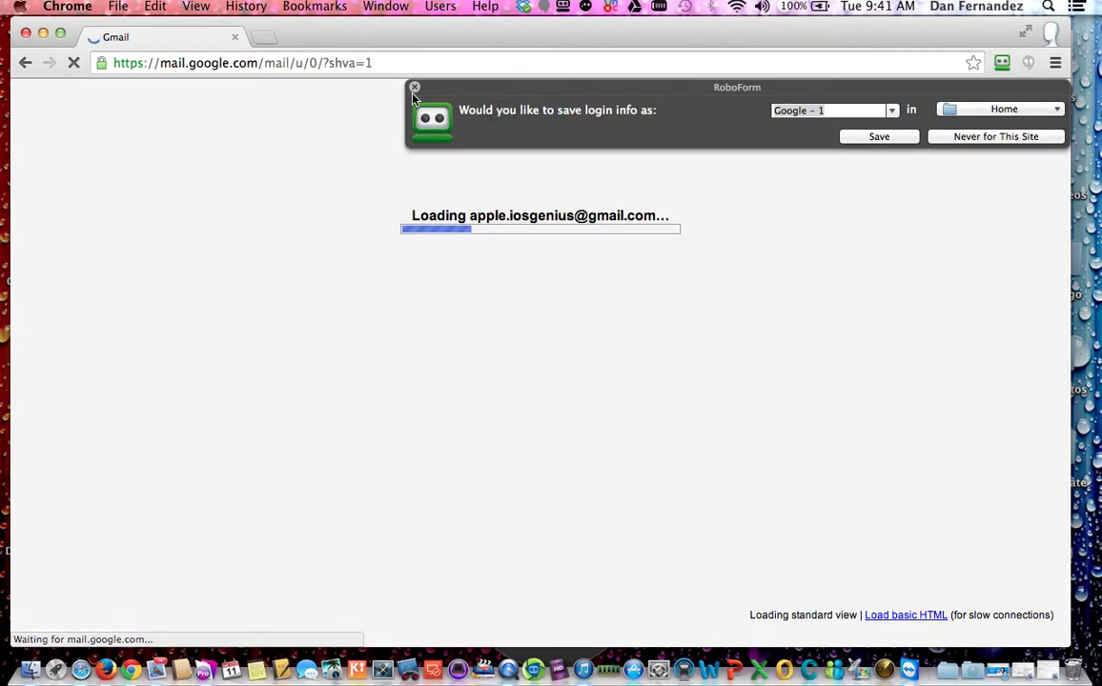
left_click(414, 87)
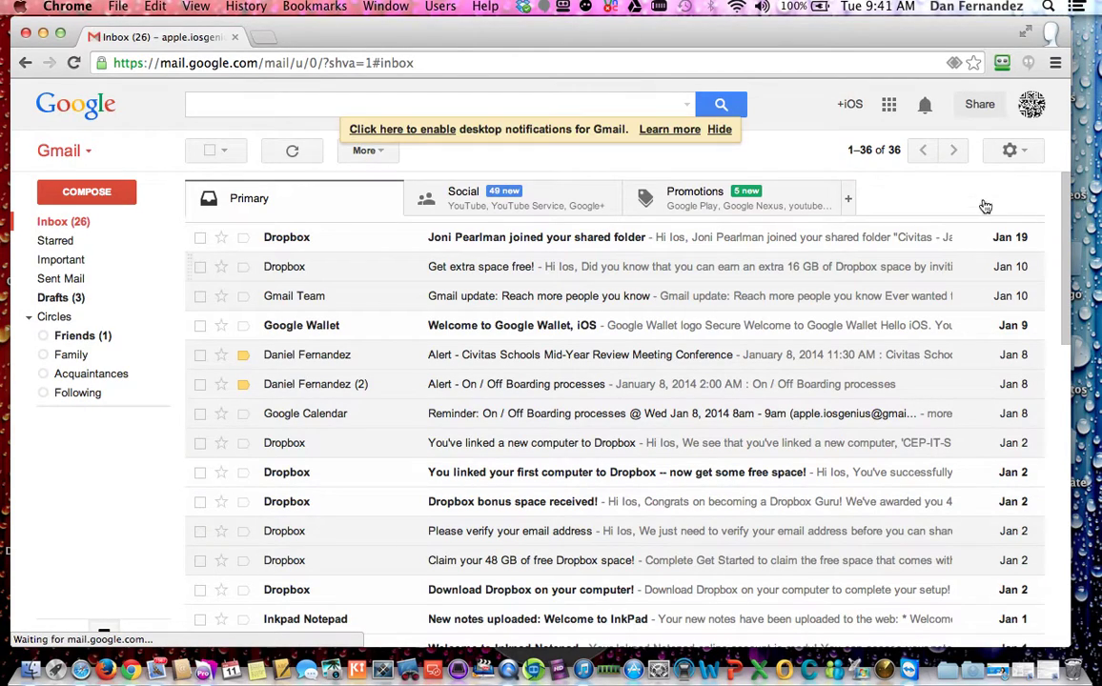
left_click(1030, 150)
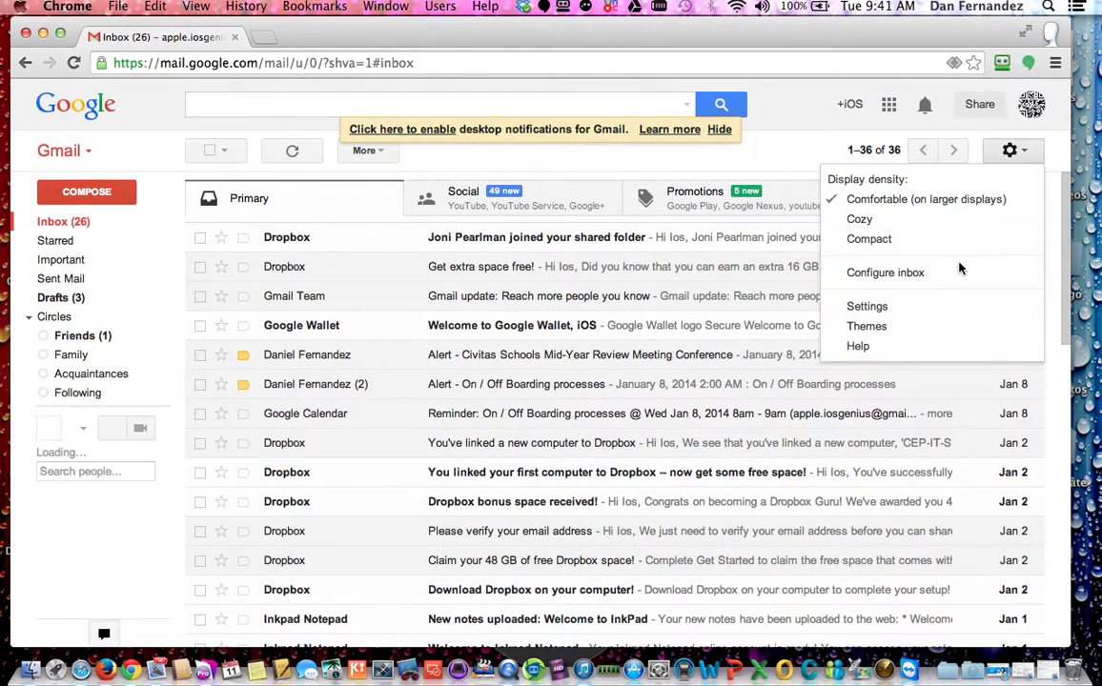
Step: Open Settings > General and switch the second account's signature to a custom one
left_click(872, 311)
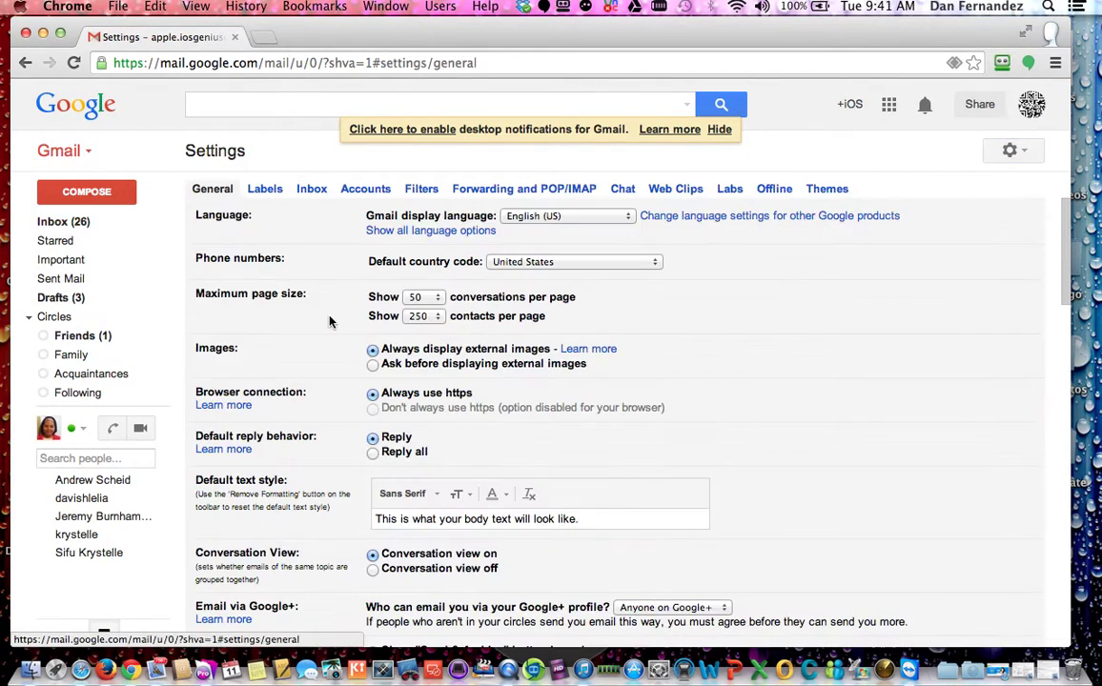
left_click(200, 183)
scroll(806, 510, "down", 15)
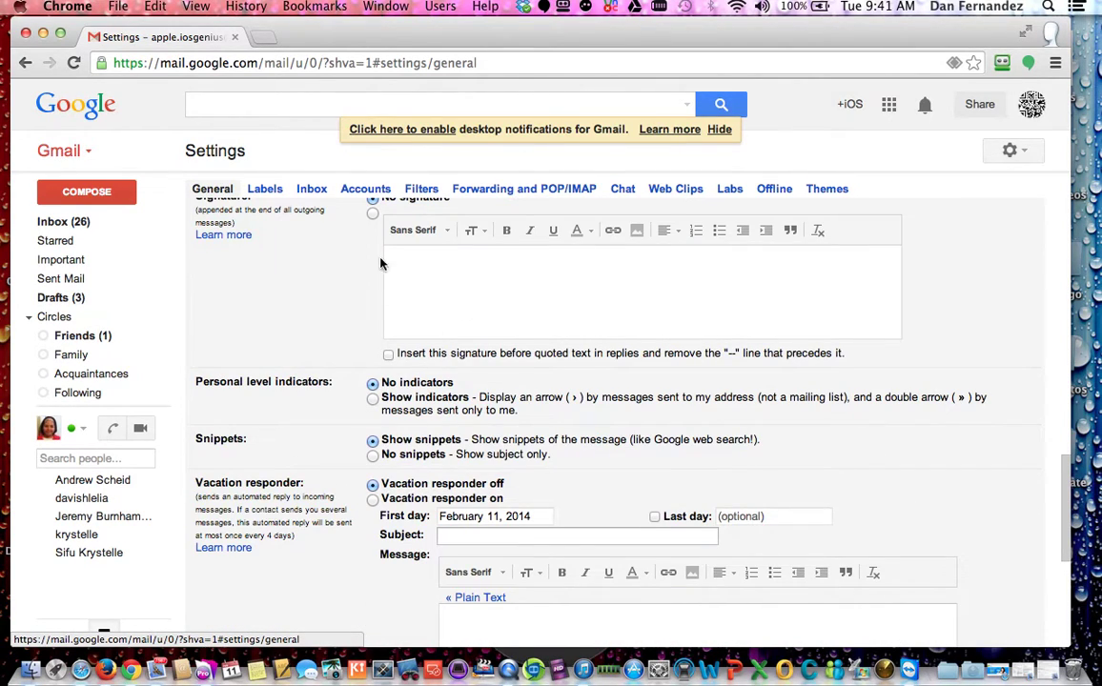
left_click(490, 262)
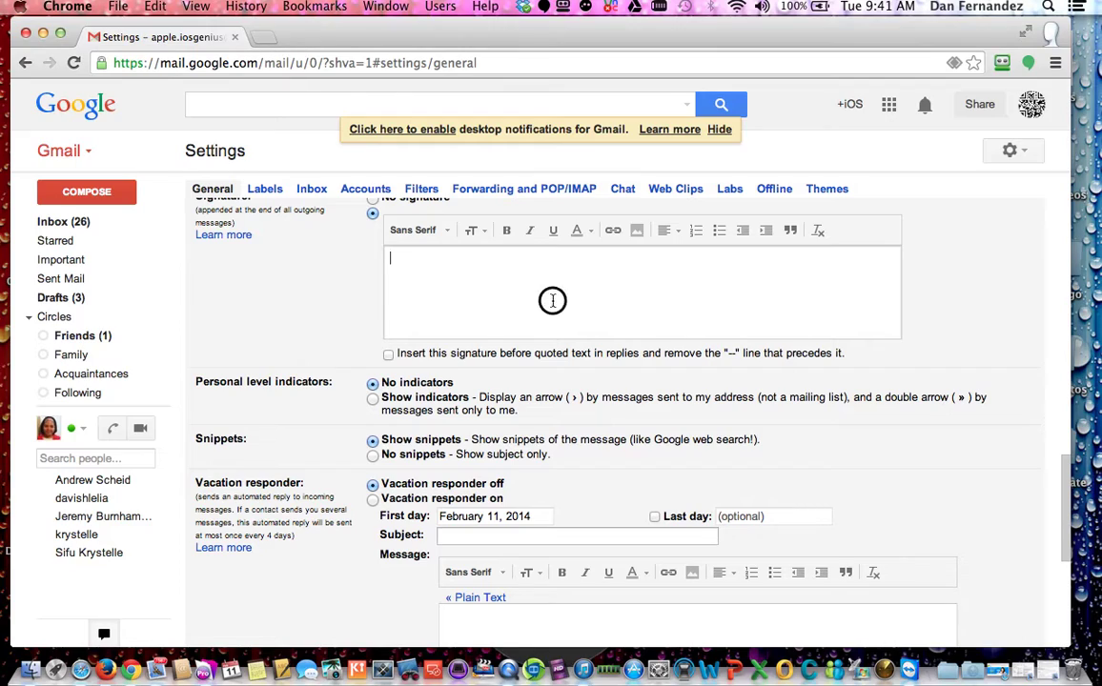